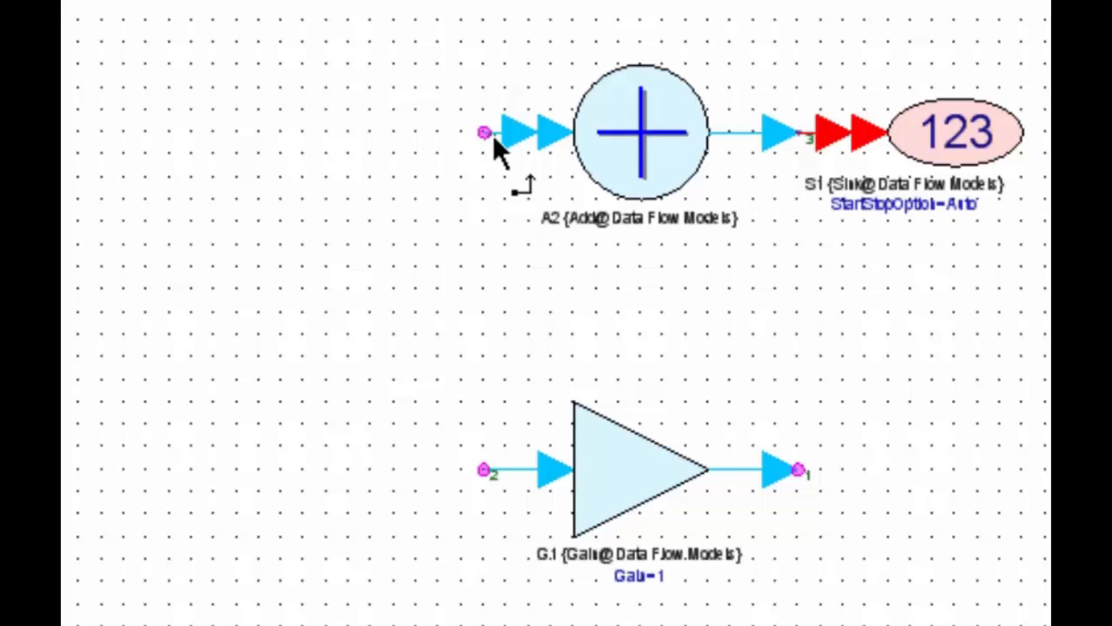
Step: Draw three separate open-ended wires from the Gain block's input: one bending down, one straight and one bending up
left_click(484, 469)
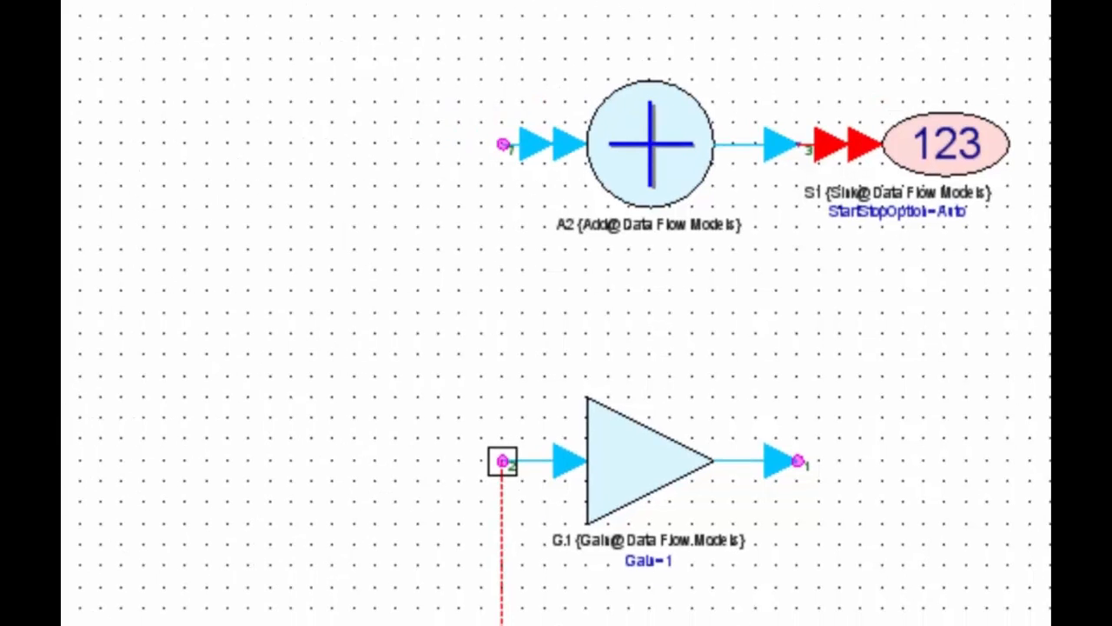
left_click_drag(334, 625, 391, 611)
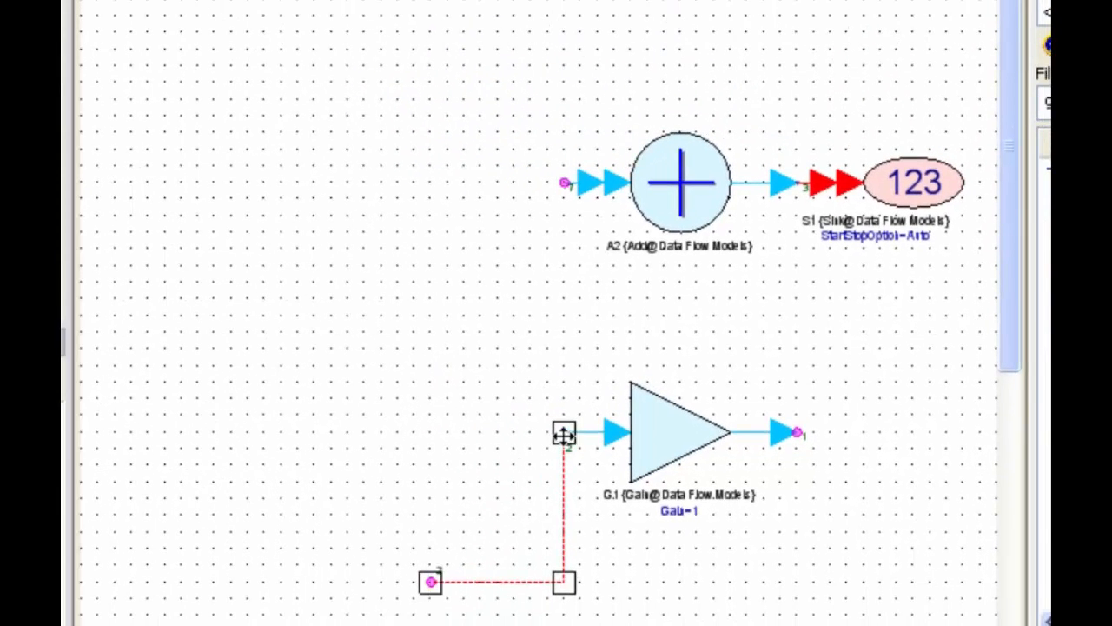
left_click(563, 432)
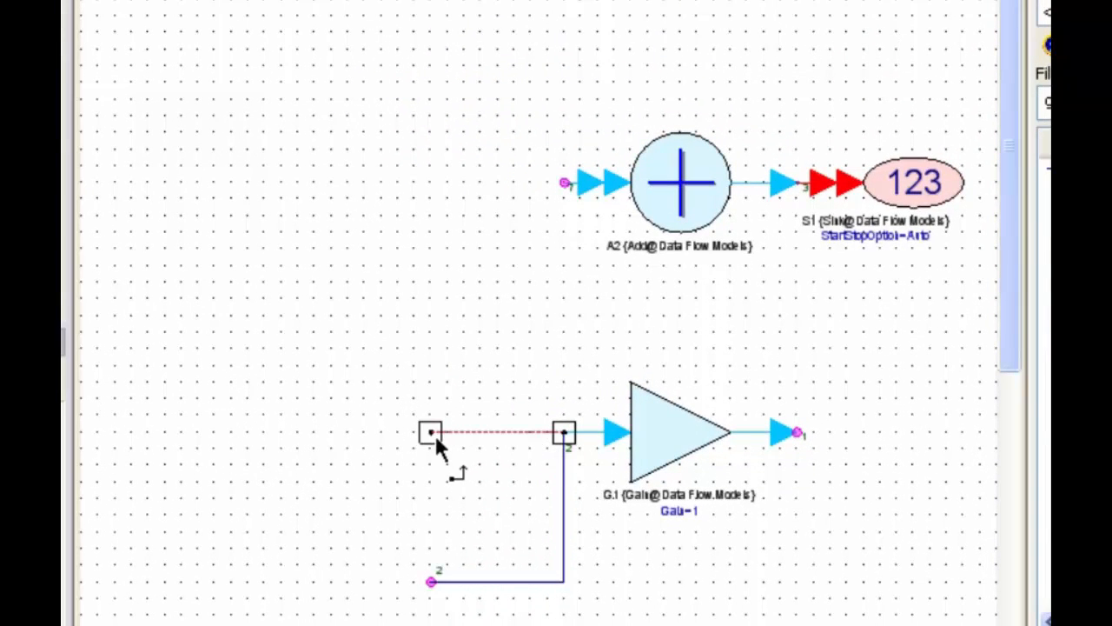
left_click(432, 432)
left_click(564, 431)
left_click(564, 332)
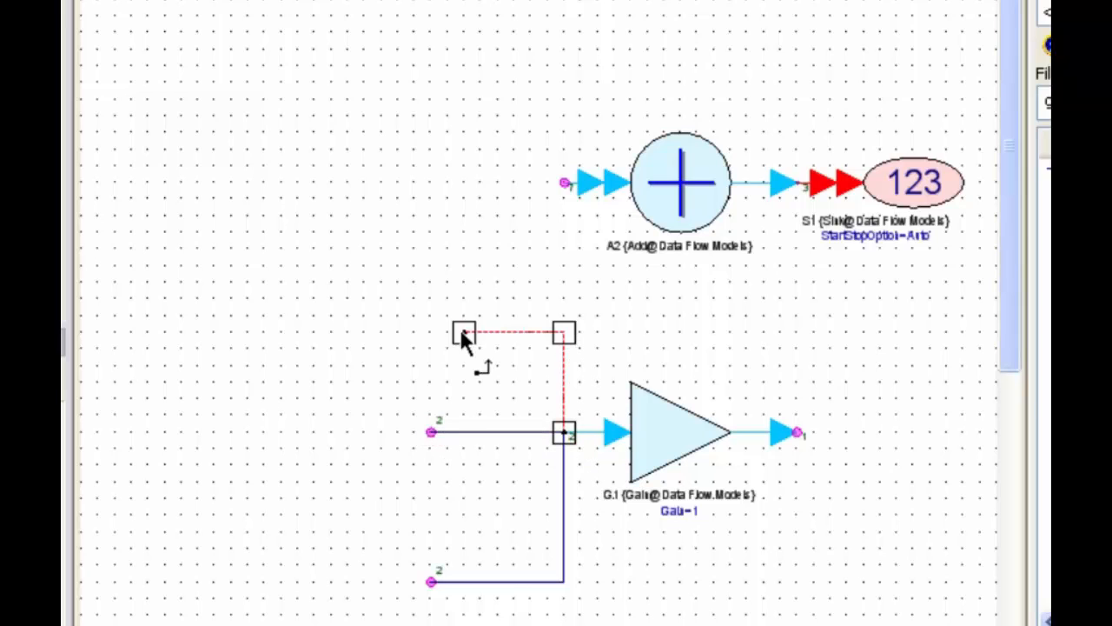
left_click(430, 332)
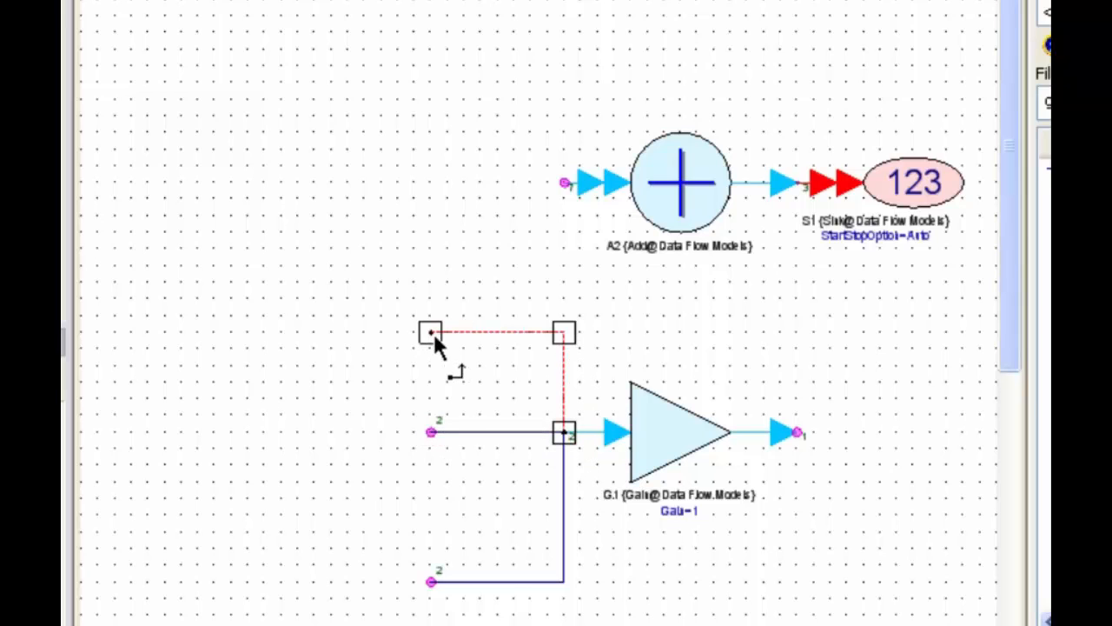
left_click(369, 383)
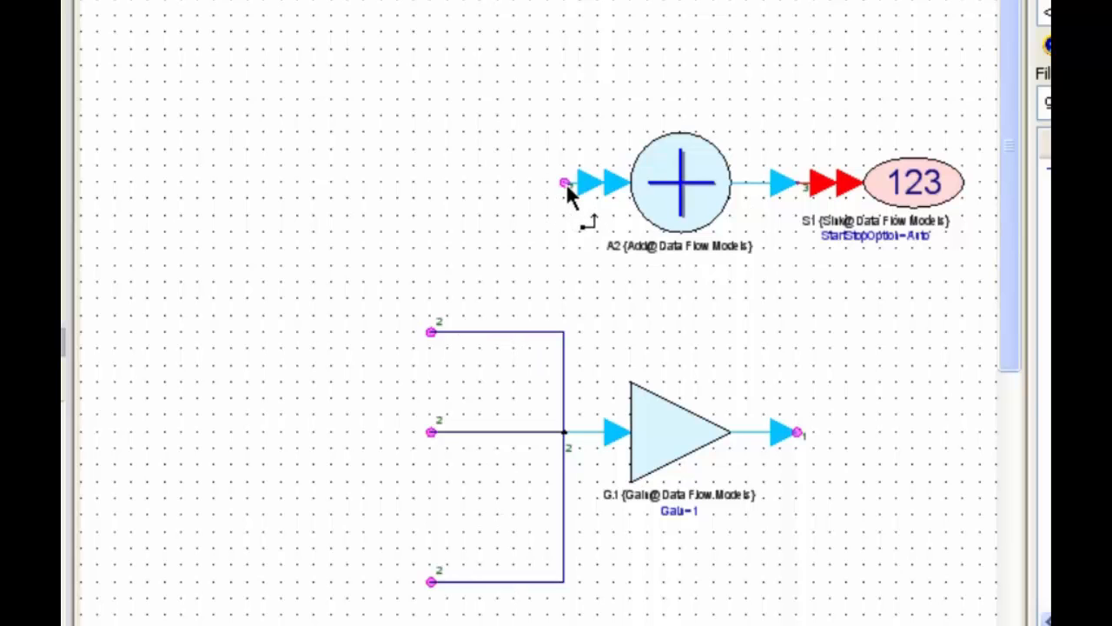
Step: Draw three open-ended wires from the Add block's input and move the Gain block with its wires further down
mouse_move(565, 183)
left_mouse_down()
mouse_move(569, 69)
mouse_move(431, 67)
left_mouse_up()
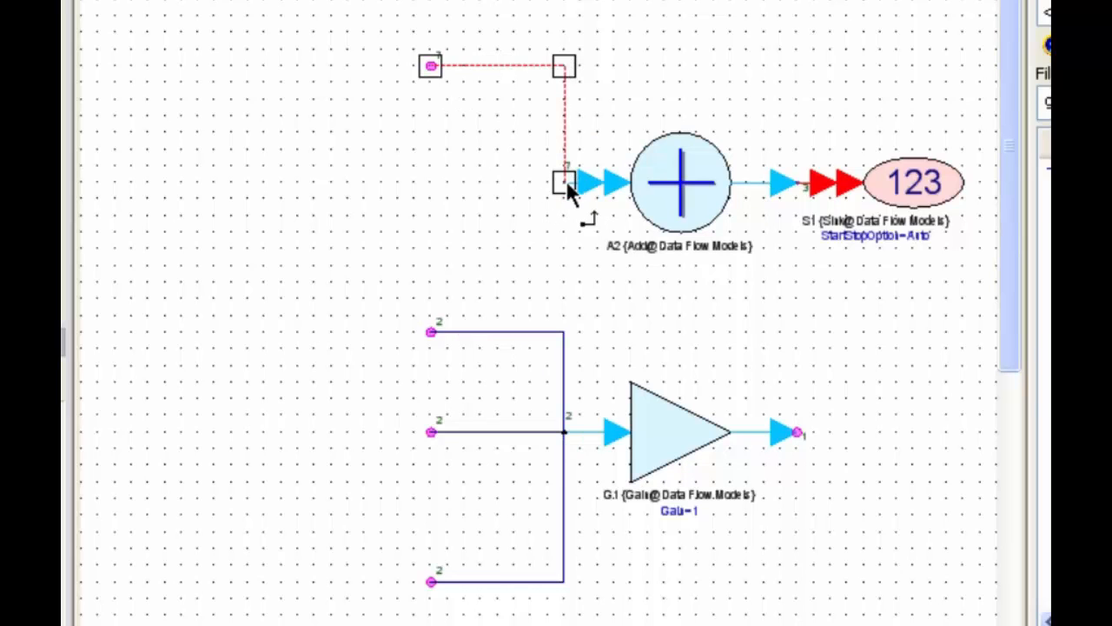
mouse_move(563, 181)
left_mouse_down()
mouse_move(560, 270)
mouse_move(432, 275)
mouse_move(446, 261)
left_mouse_up()
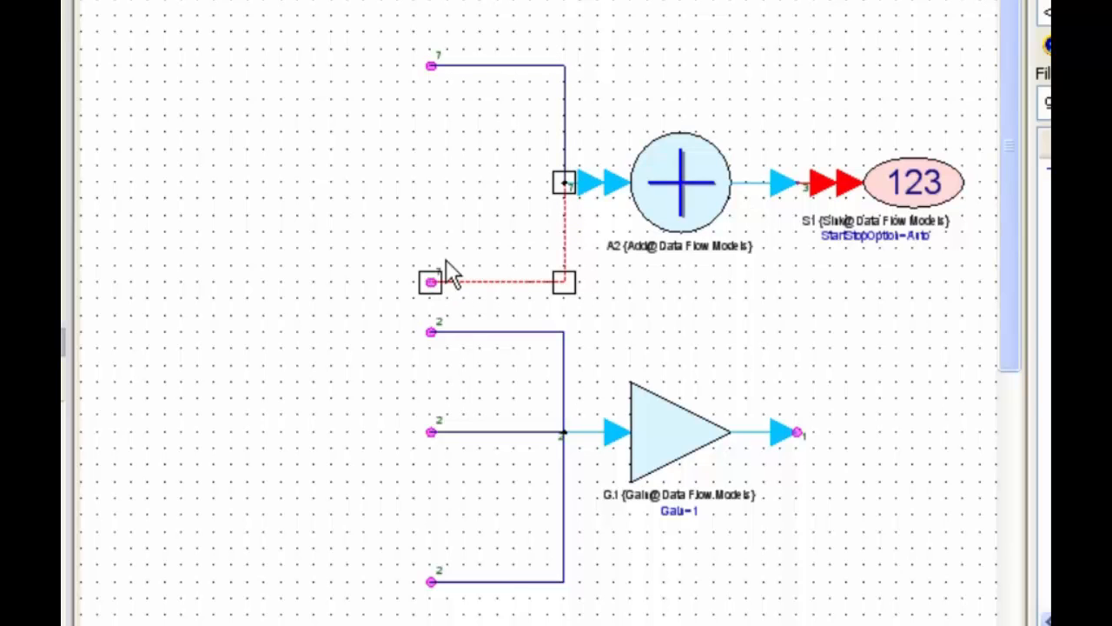
left_click(564, 184)
left_click_drag(563, 184, 436, 186)
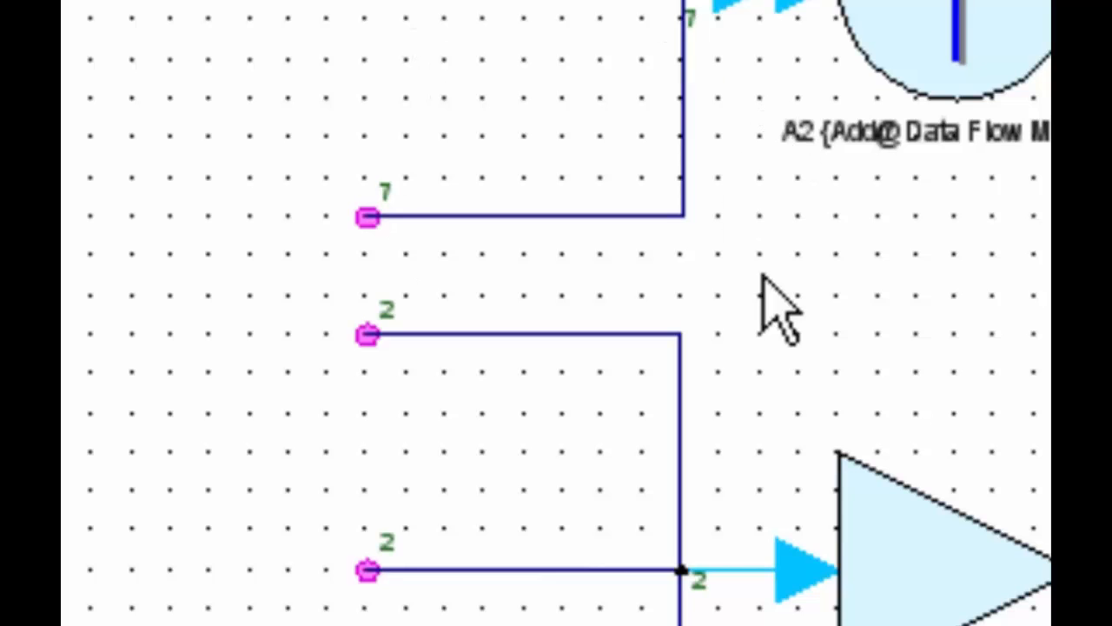
left_click_drag(205, 284, 1046, 621)
left_click_drag(956, 603, 1023, 565)
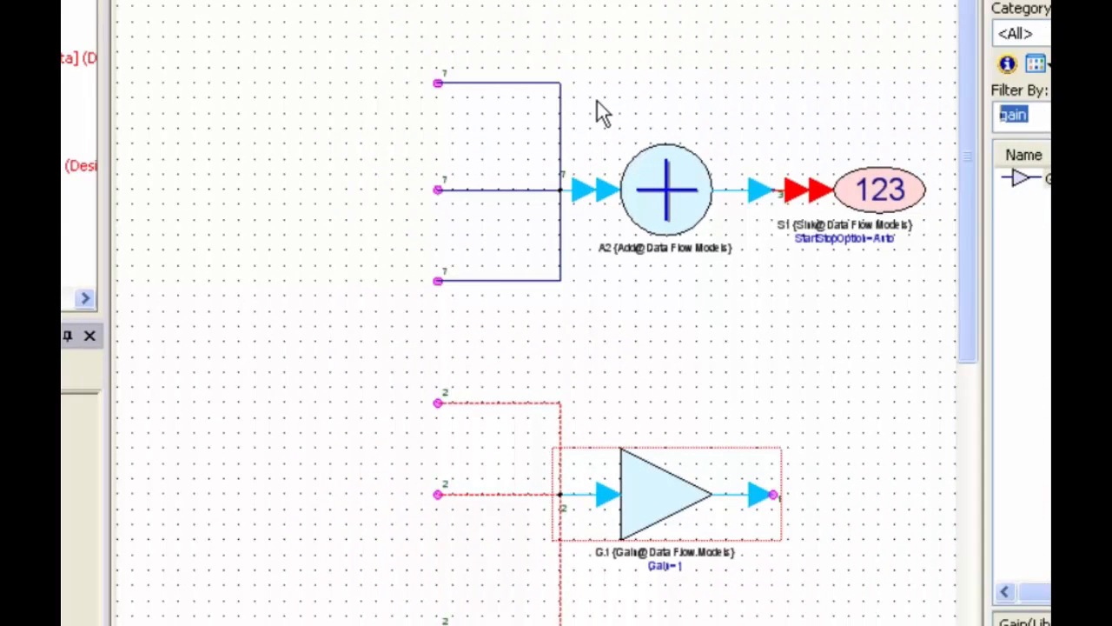
Step: Find the Const part by filtering for "const", place one beside the Add block's wires and make two copies stacked below it
type("const")
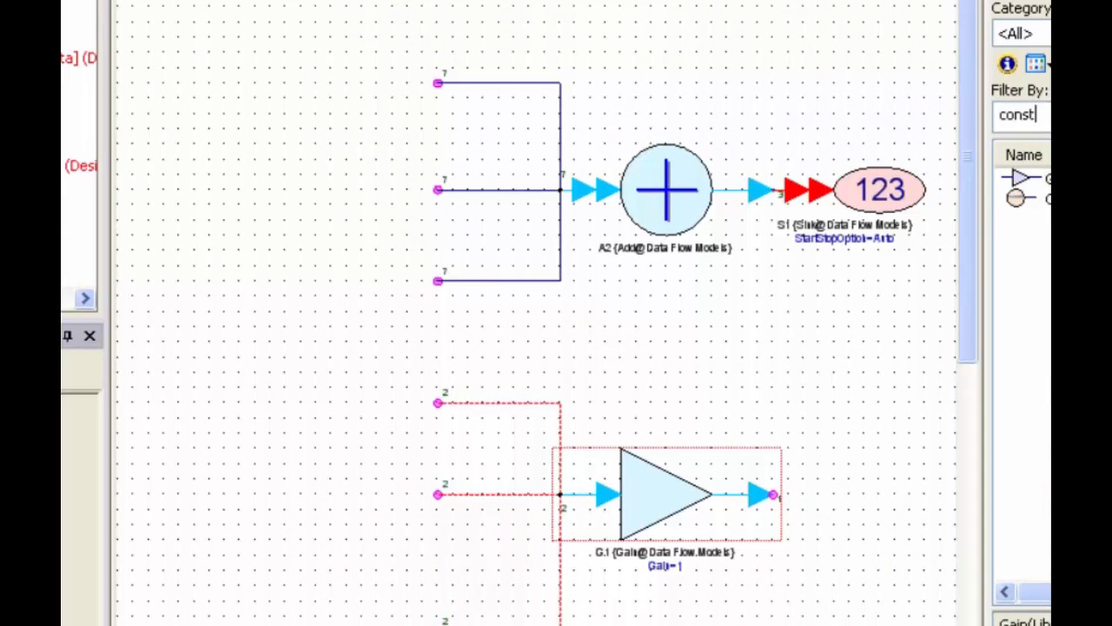
left_click_drag(1031, 199, 249, 70)
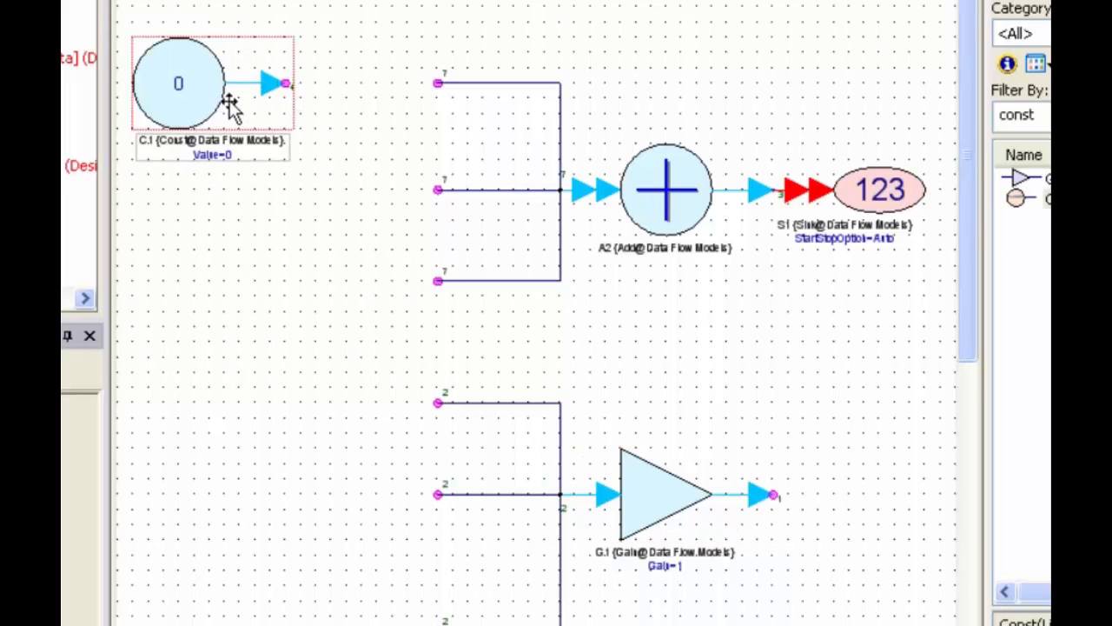
key("ctrl+c")
key("ctrl+v")
left_click_drag(216, 94, 238, 238)
key("ctrl+v")
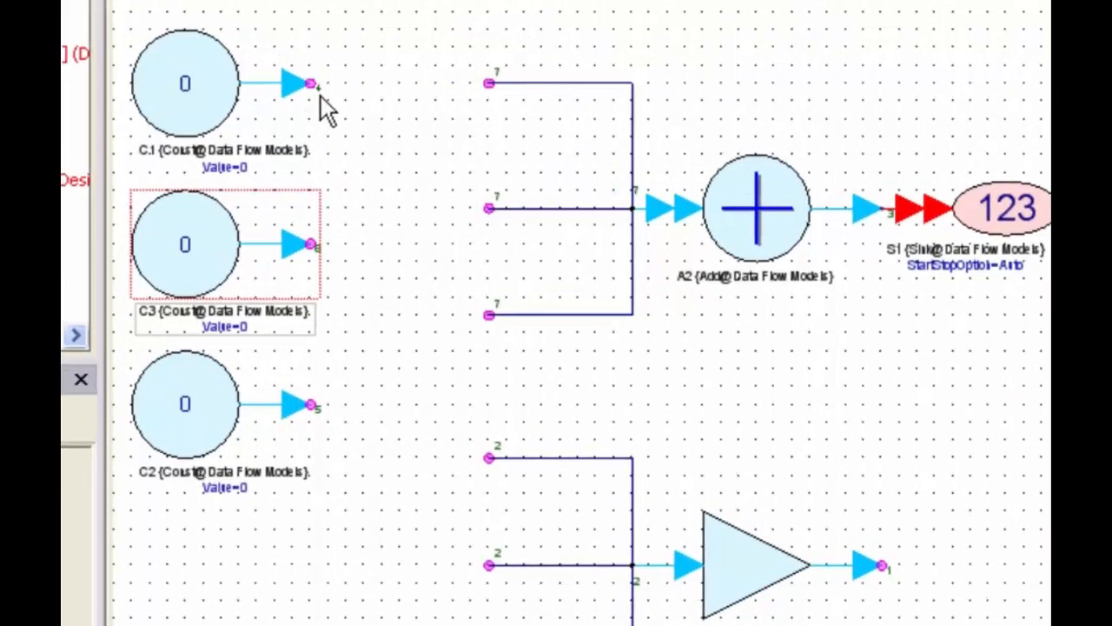
Step: Connect the three Const sources to the Add block's three input wires, moving C3 and C2 closer to their wires
left_click_drag(392, 85, 634, 94)
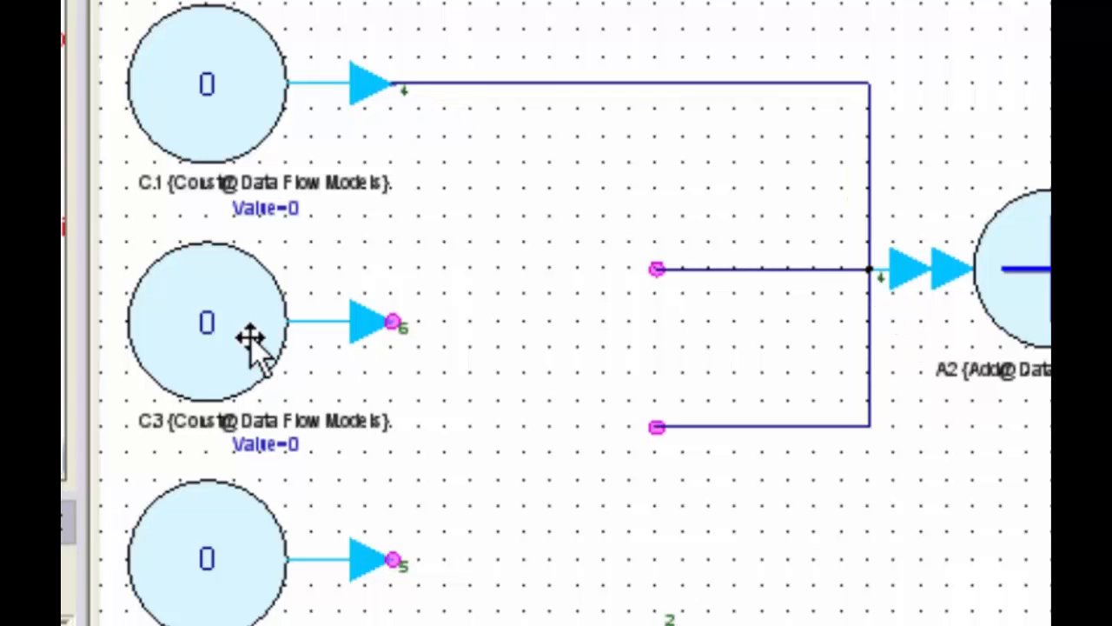
left_click_drag(251, 337, 430, 287)
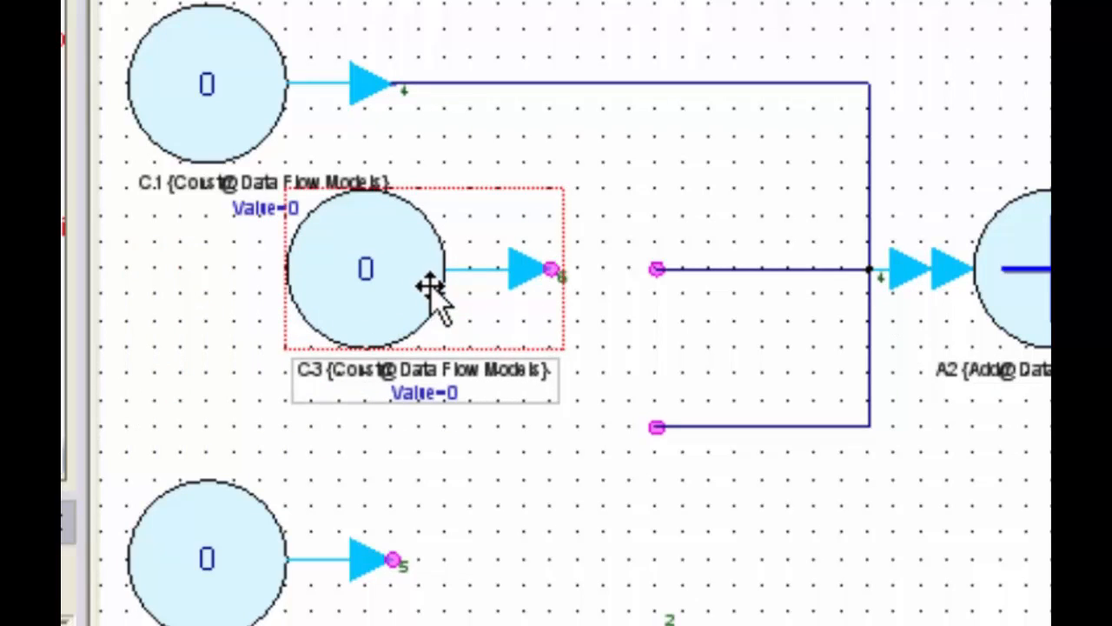
left_click_drag(562, 278, 653, 271)
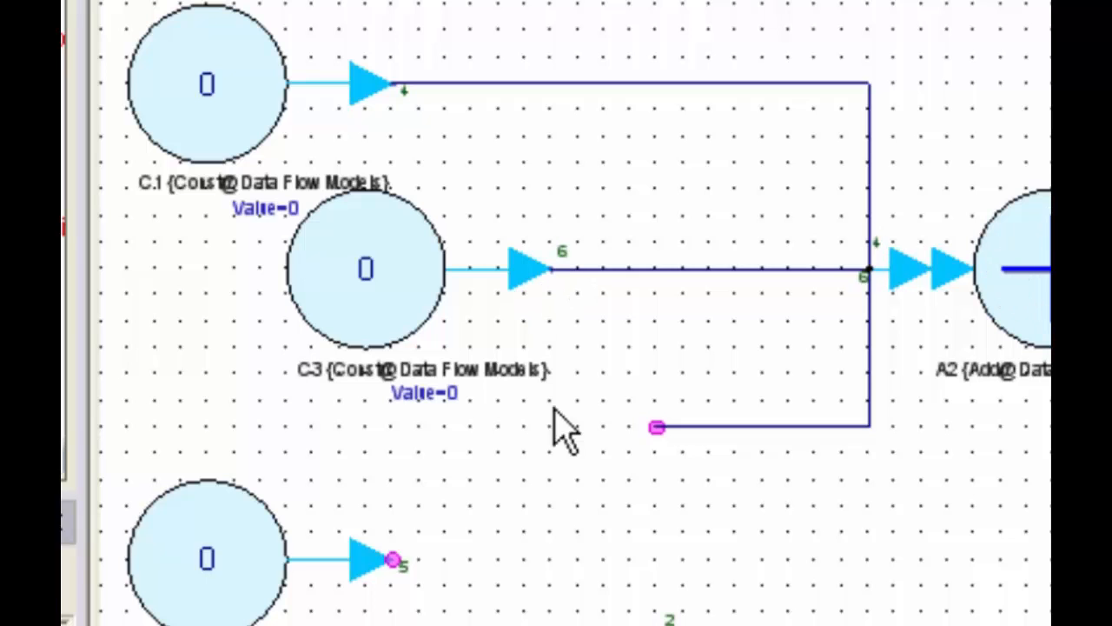
left_click_drag(218, 573, 255, 479)
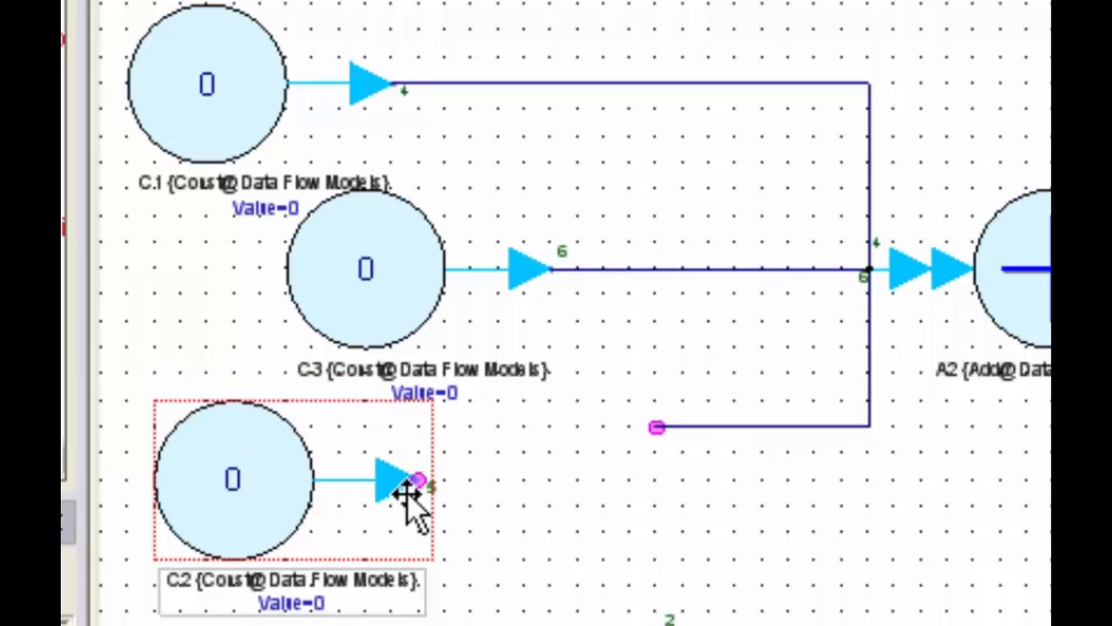
left_click_drag(418, 483, 656, 427)
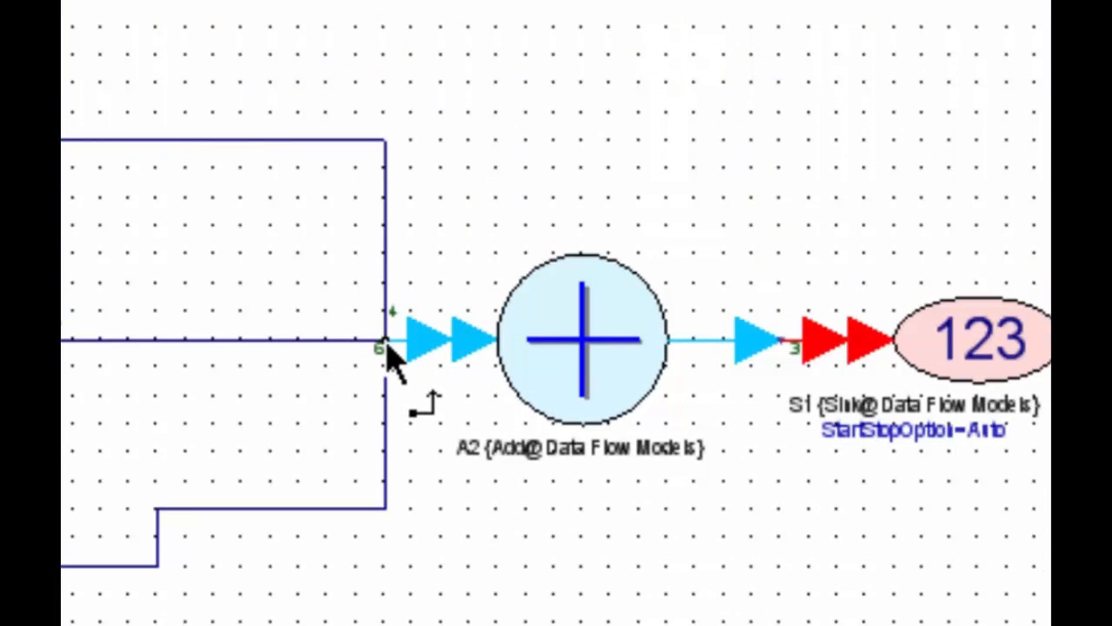
Step: Inspect the input terminal mapping of the Add block A2 to see which net feeds each input
right_click(387, 346)
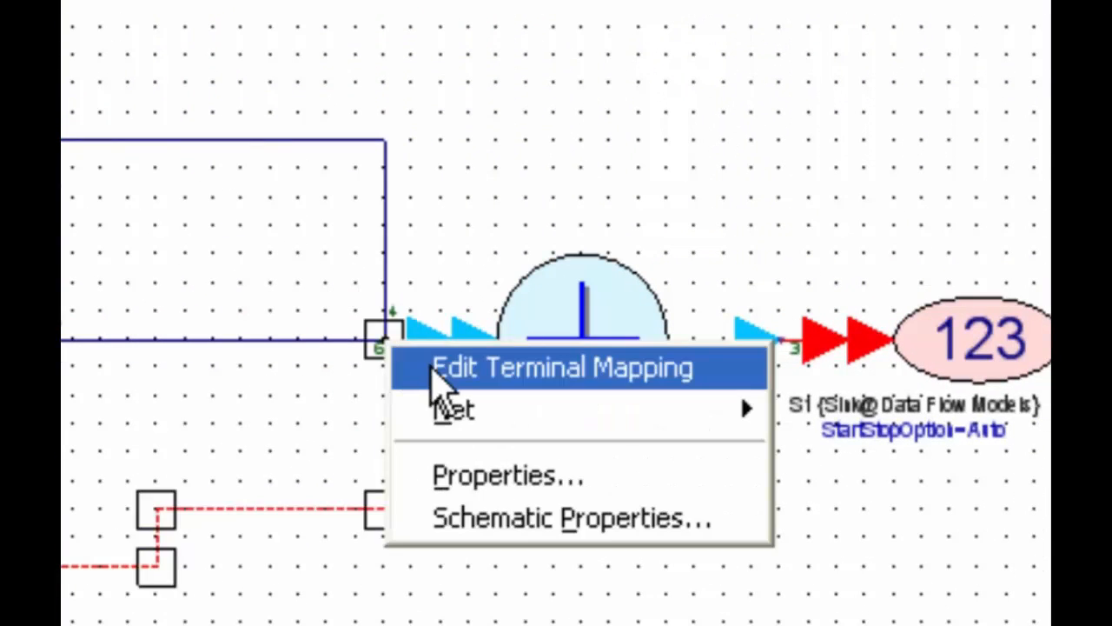
left_click(435, 369)
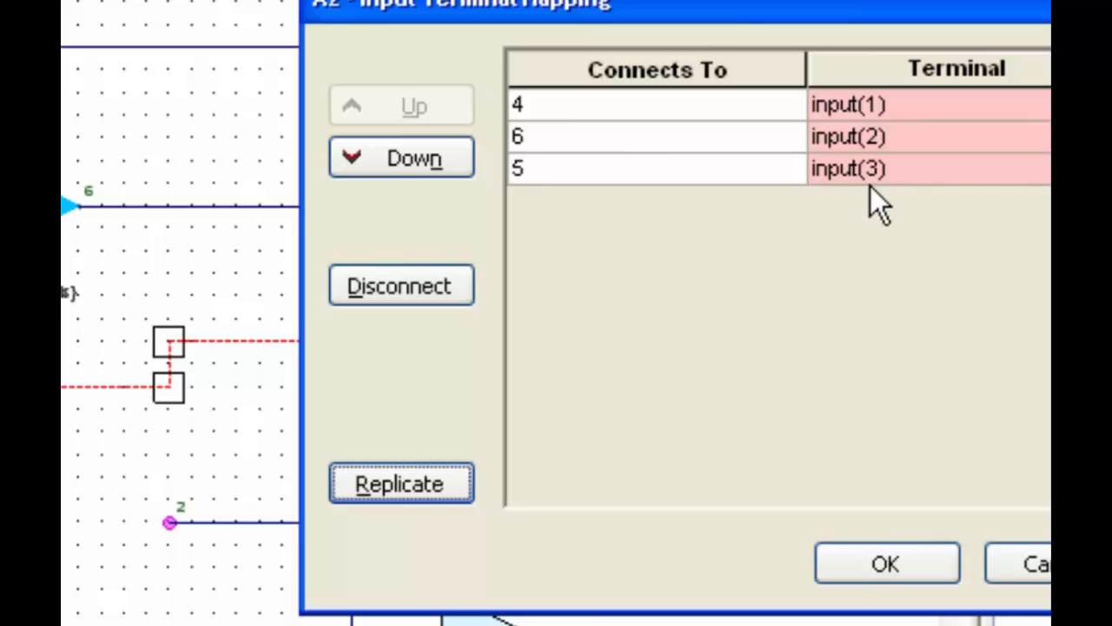
left_click(877, 565)
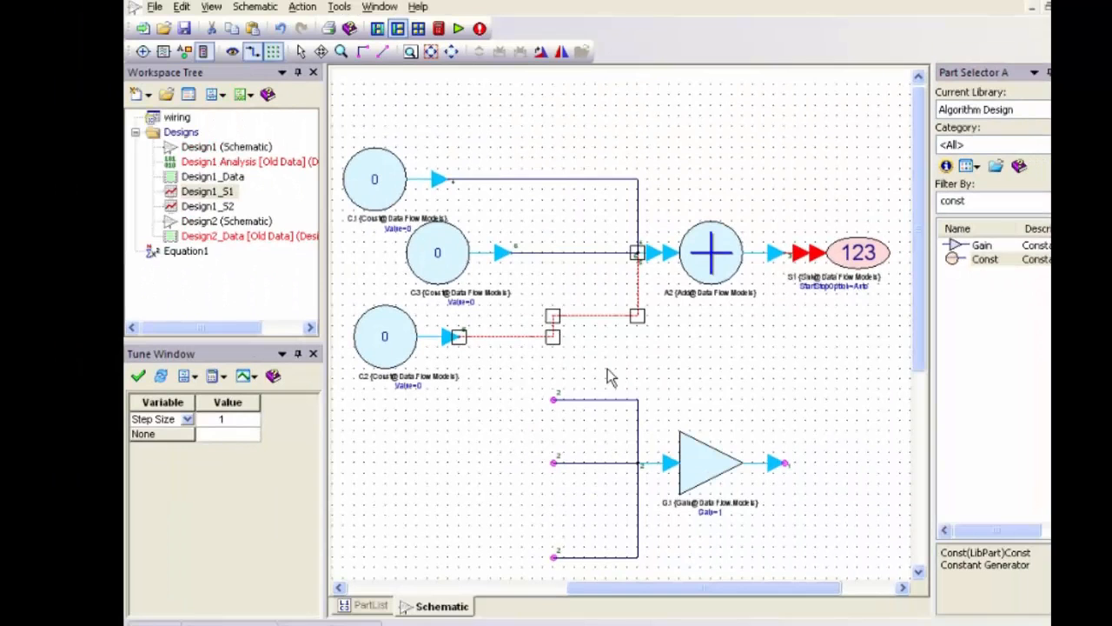
left_click(608, 376)
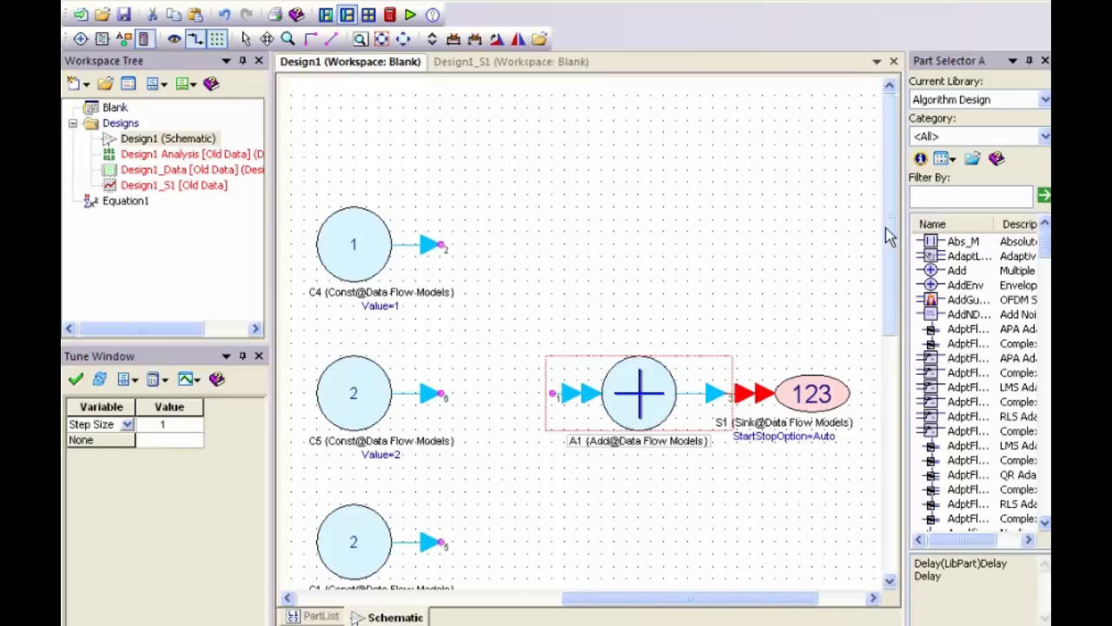
Step: Set the value of the constant source C1 to 3
left_click_drag(888, 237, 888, 243)
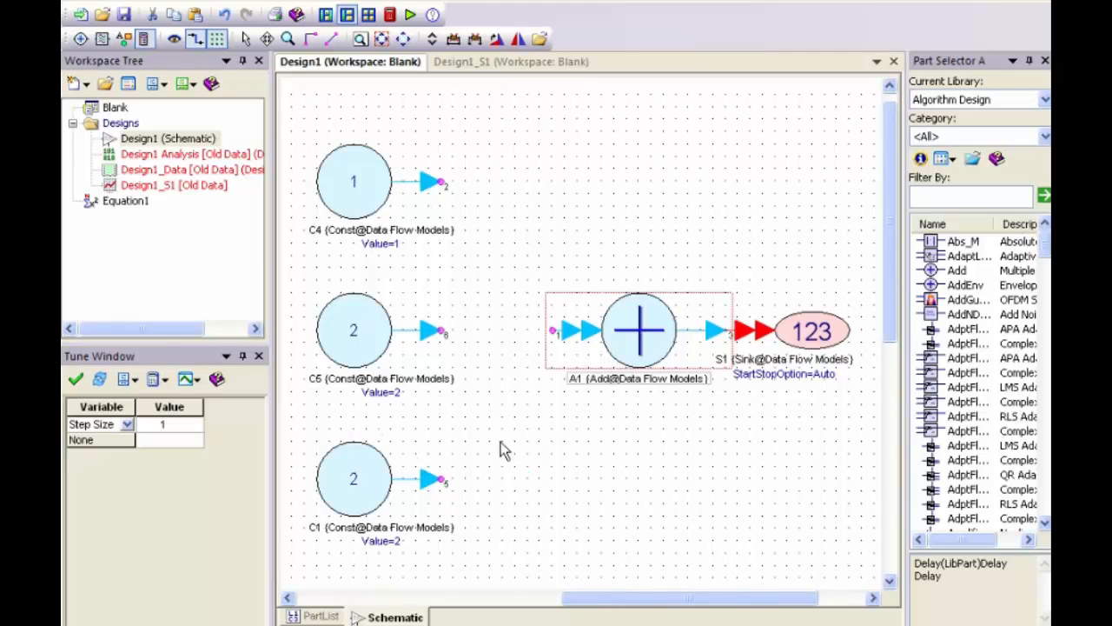
double_click(354, 480)
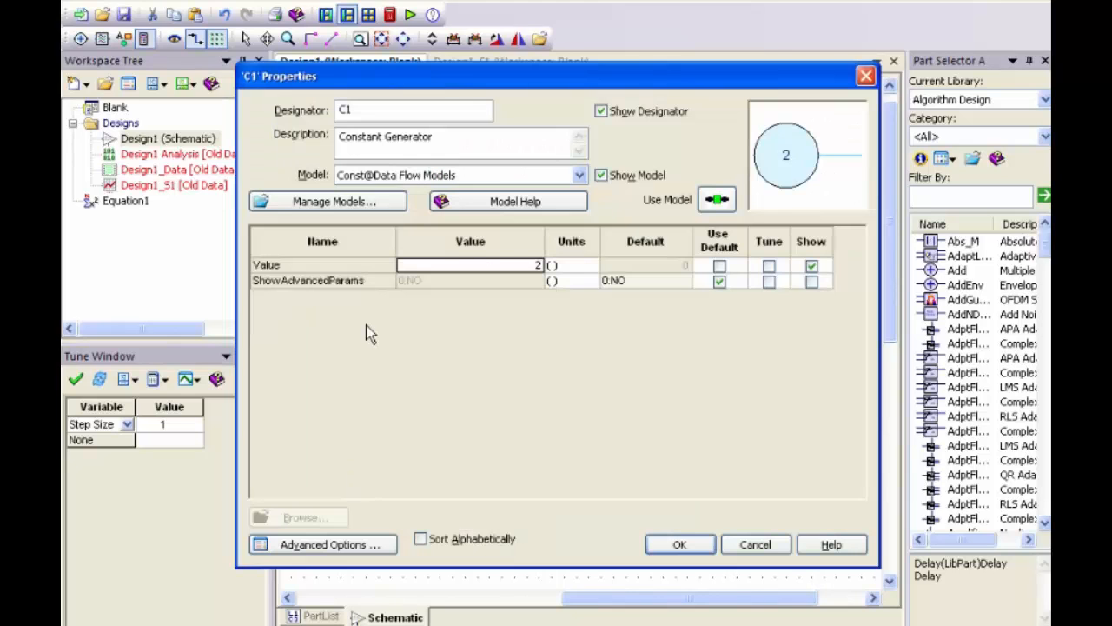
double_click(539, 265)
type("3")
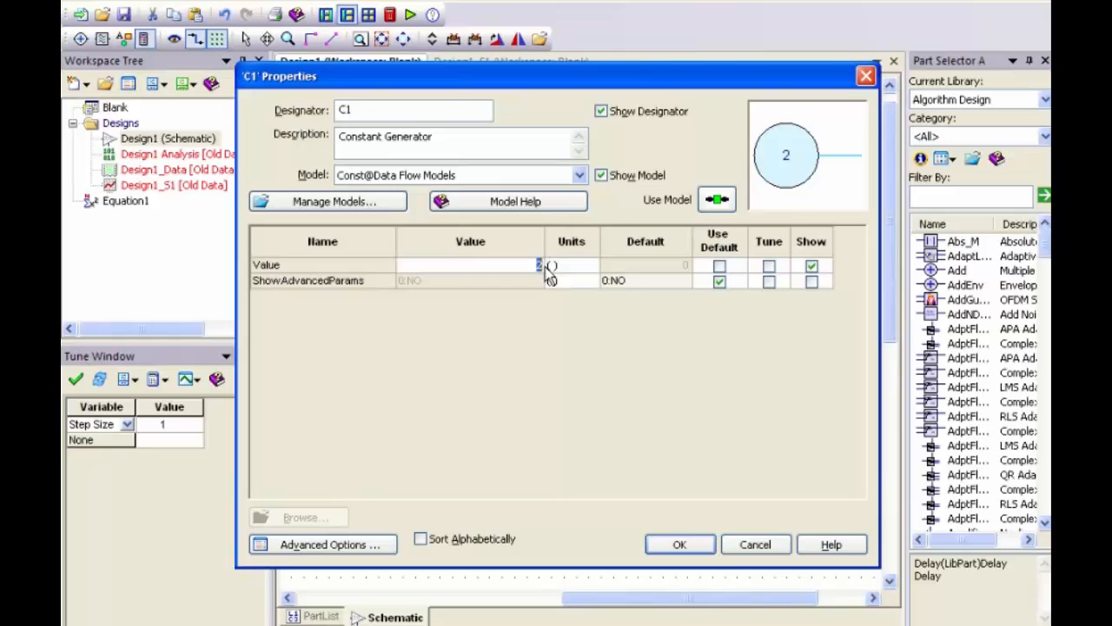
left_click(678, 543)
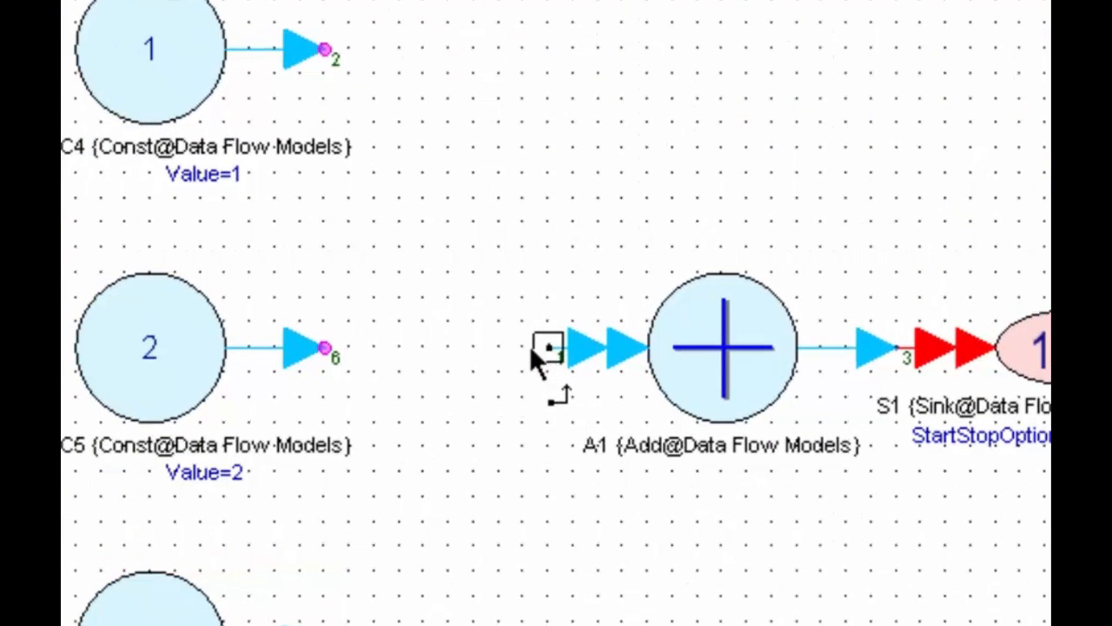
Step: Draw a short straight wire from the input of the Add block A1 and name its net a(1:3)
left_click(546, 344)
left_click(432, 351)
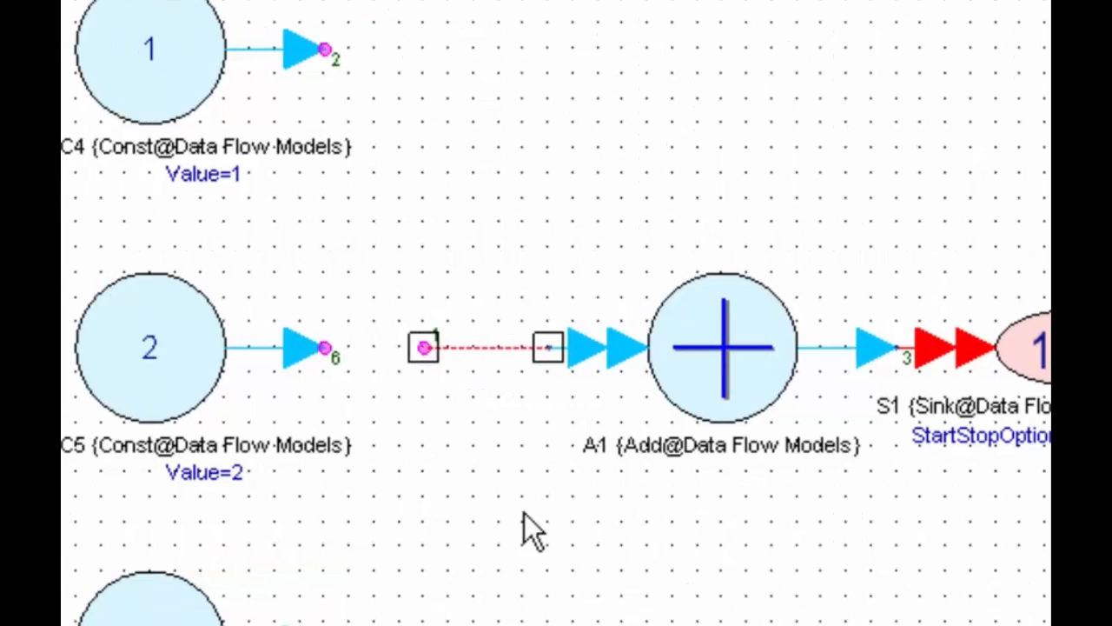
double_click(497, 351)
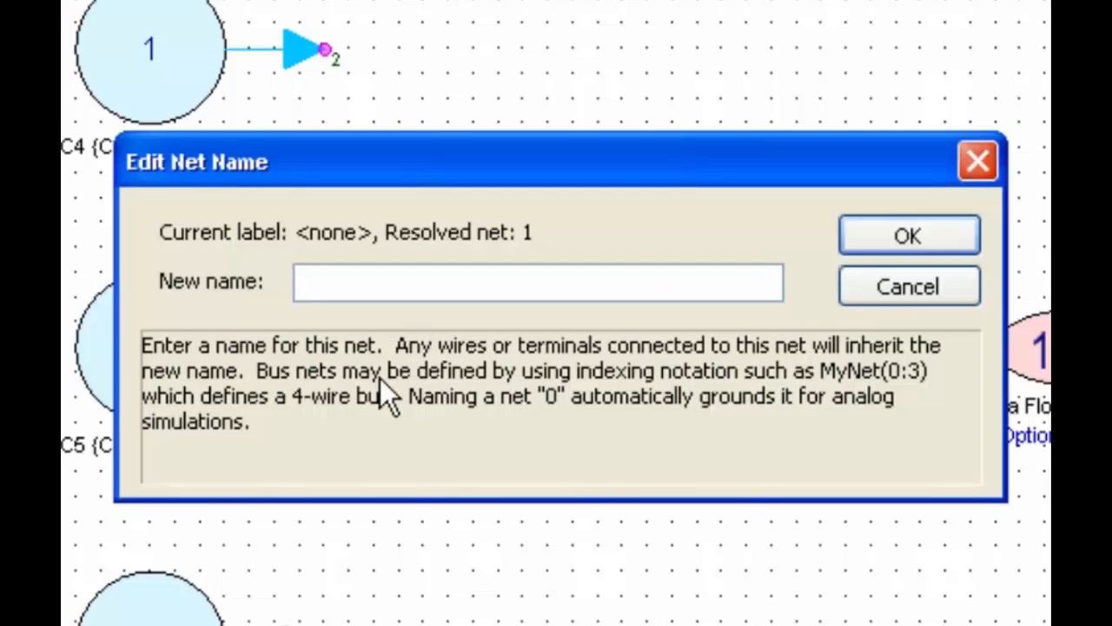
type("a(1:3)")
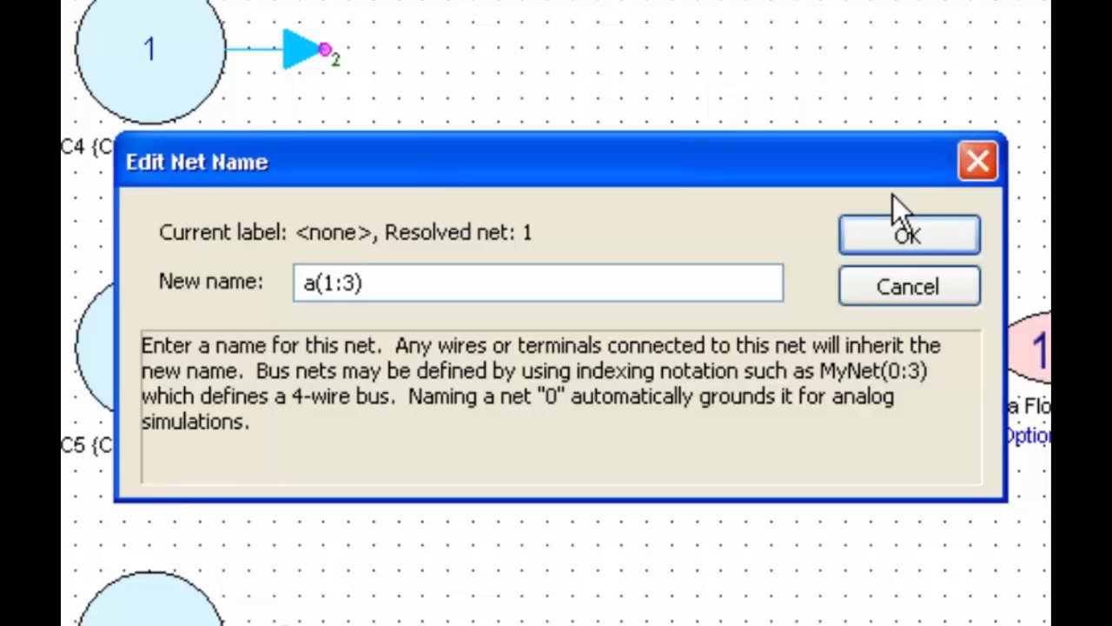
left_click(924, 232)
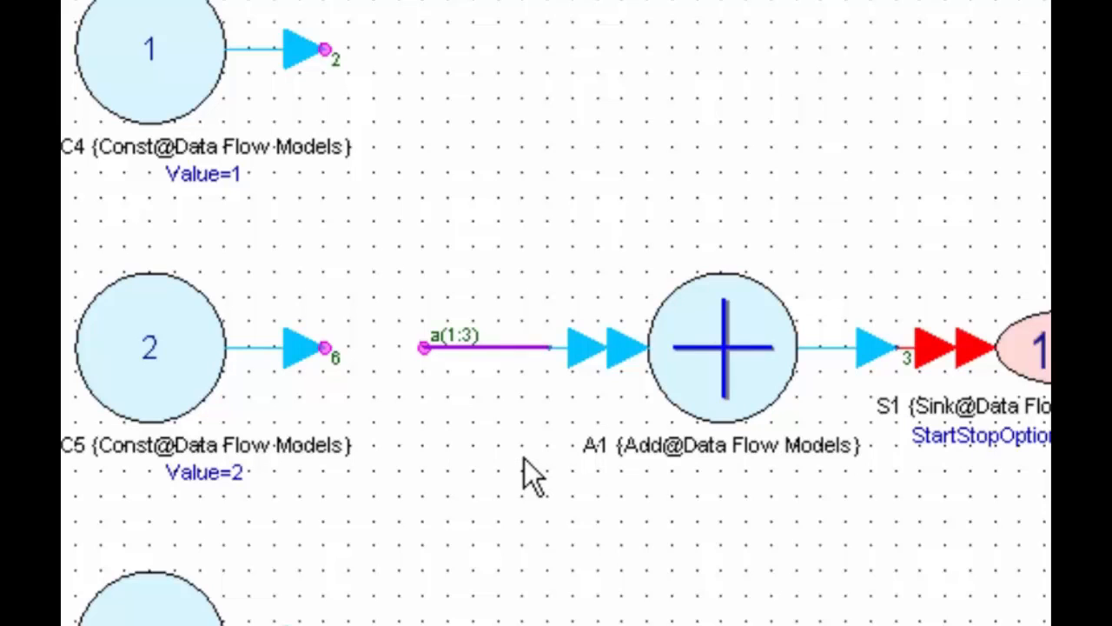
Step: Wire the outputs of the constant sources C4 and C5 to the open end of the a(1:3) bus
left_click(327, 50)
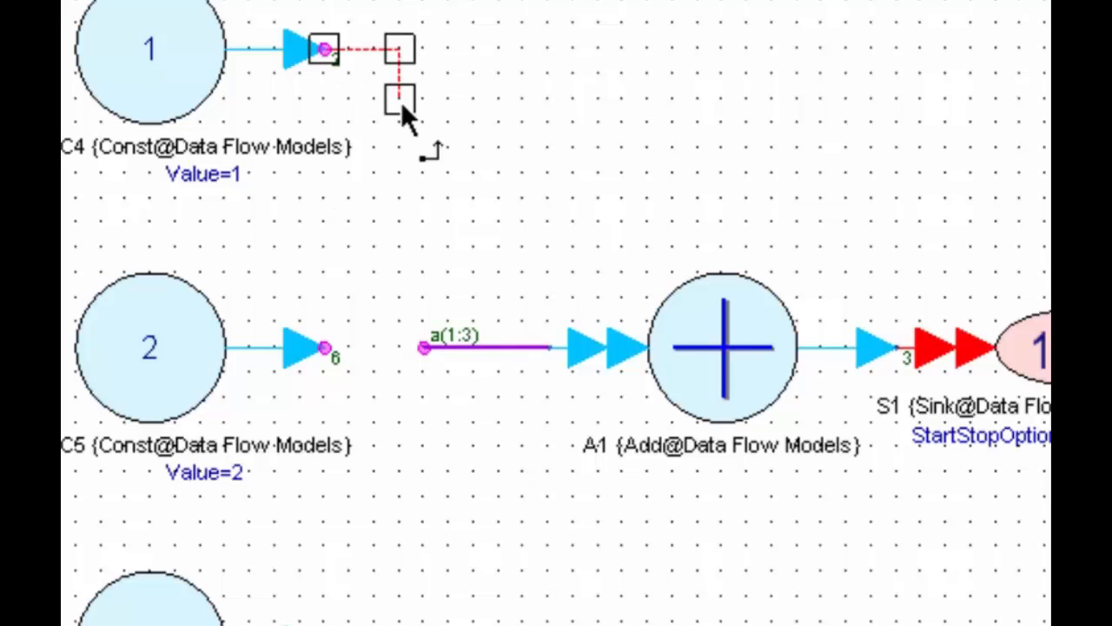
left_click(424, 343)
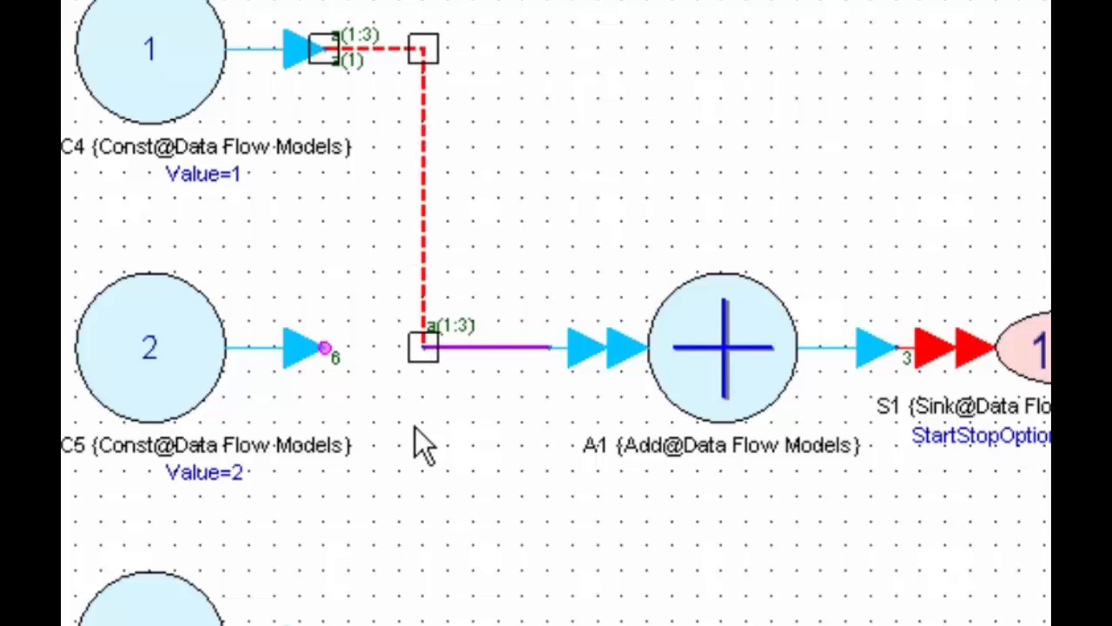
left_click(434, 374)
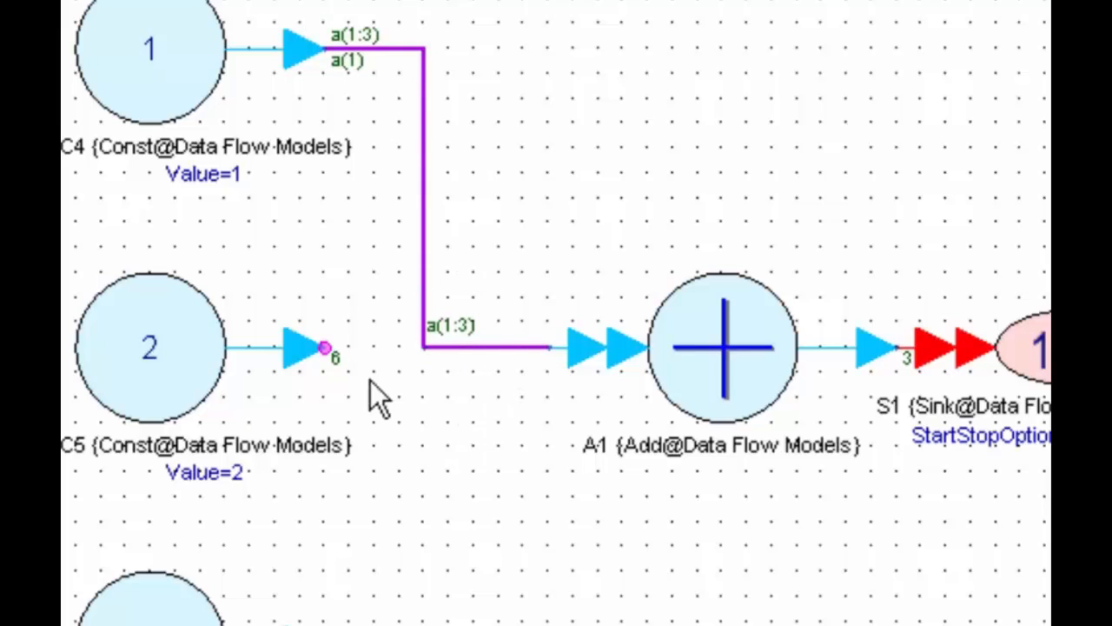
left_click_drag(325, 352, 423, 349)
left_click(444, 463)
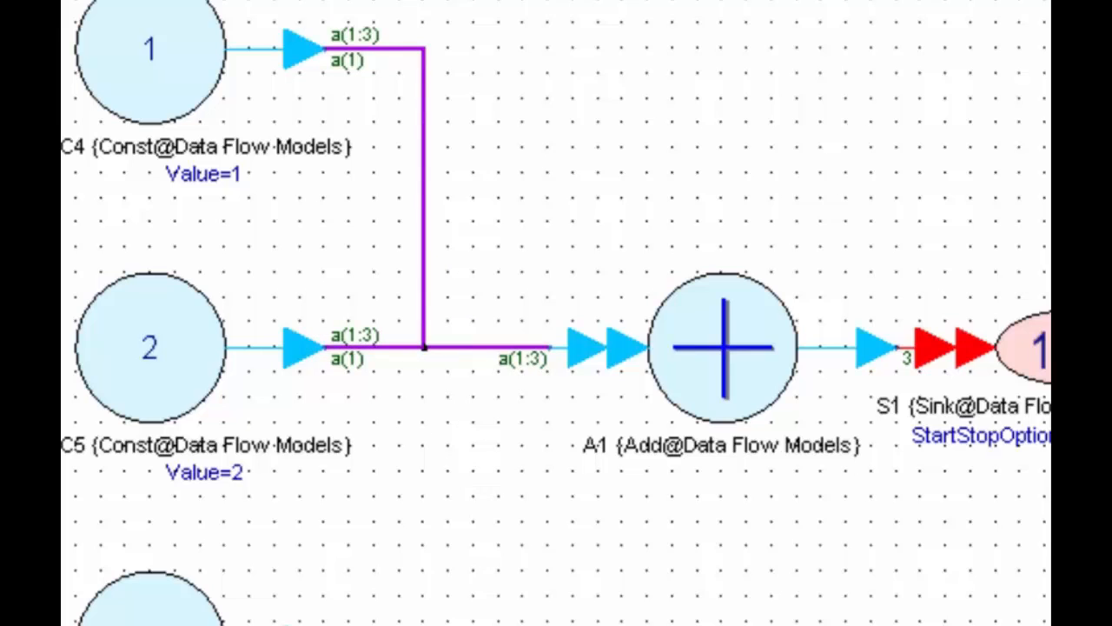